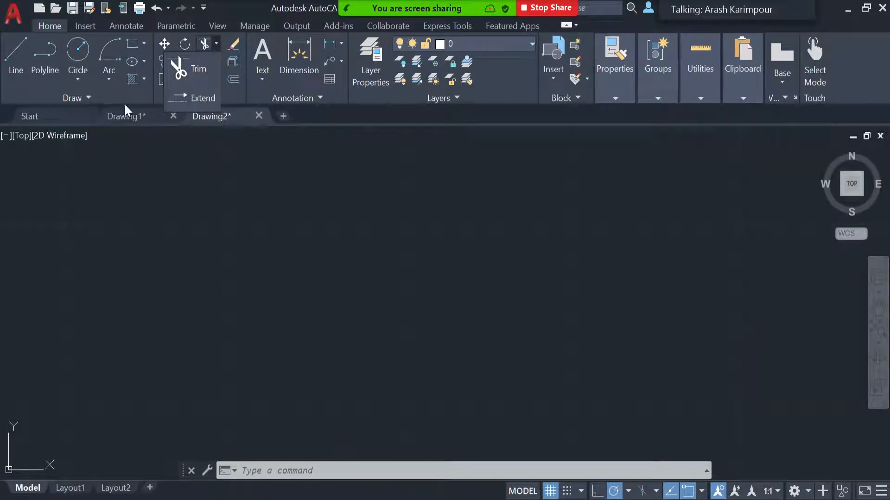
Step: Draw a wide rectangle in the empty drawing by picking two opposite corners
left_click(130, 43)
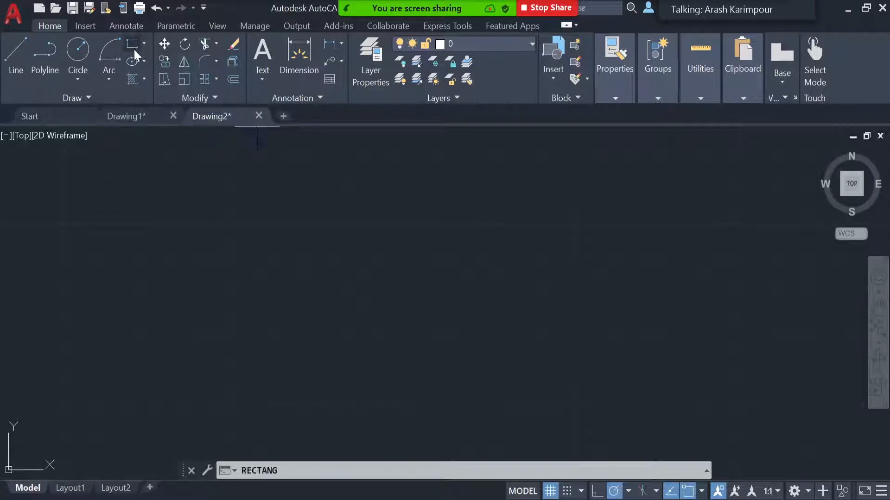
left_click(198, 233)
left_click(444, 342)
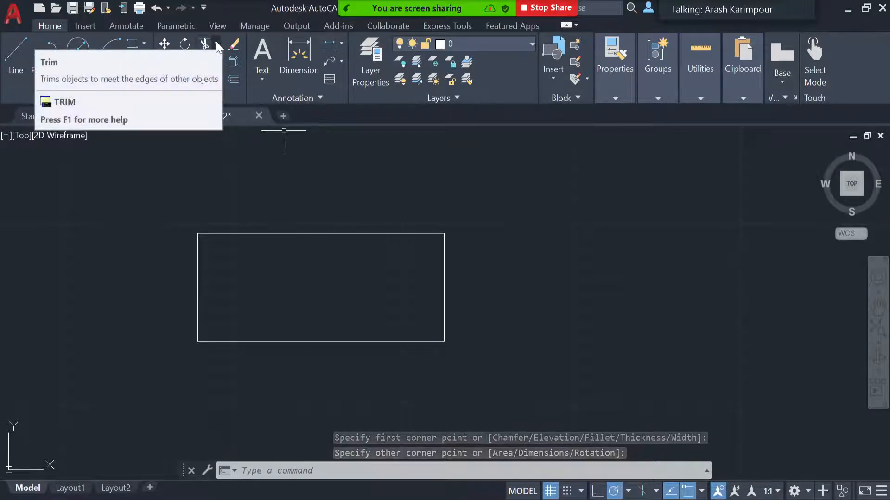
Step: Draw a horizontal line that starts outside the rectangle, crosses its left edge and ends near its middle
left_click(16, 59)
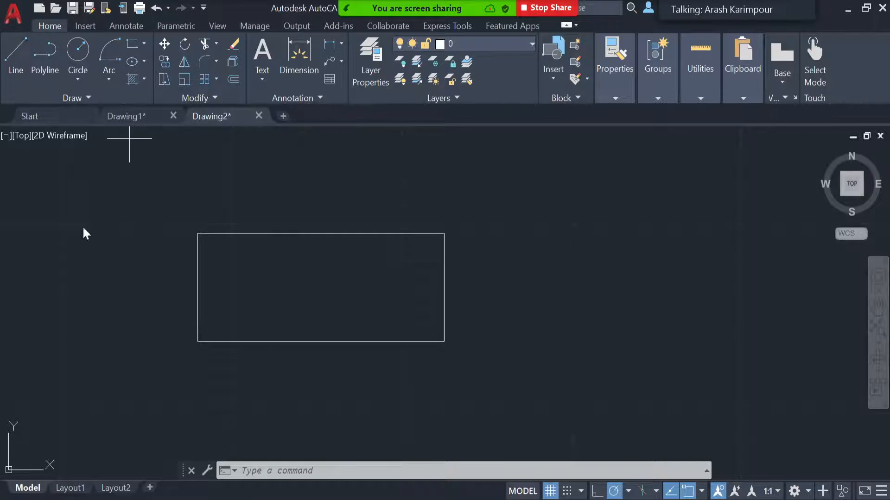
left_click(95, 289)
left_click(306, 289)
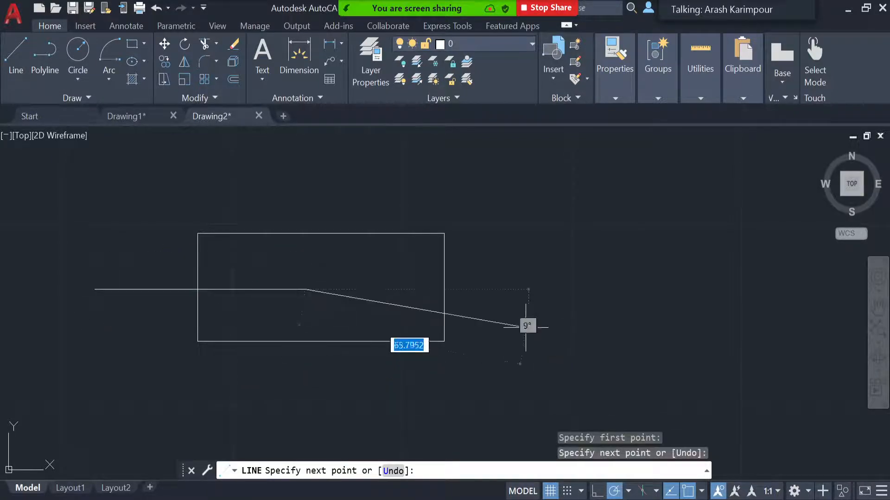
key("Return")
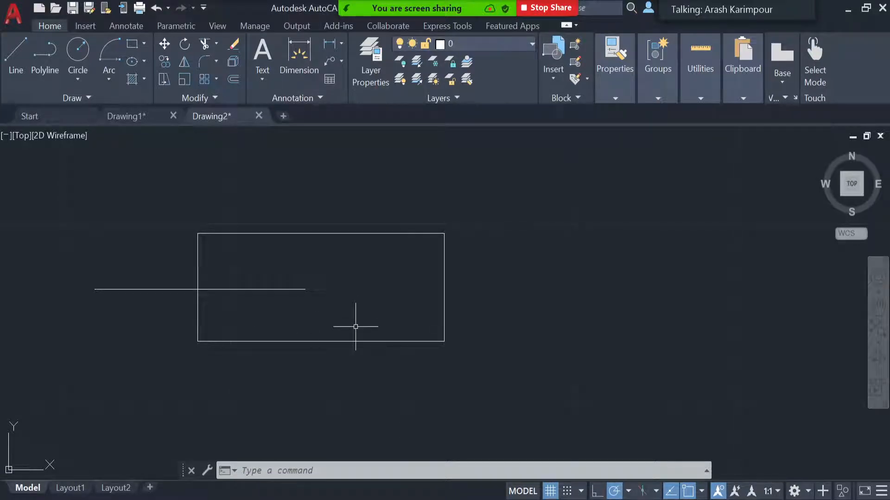
Step: Trim the part of the line inside the rectangle without choosing a cutting edge, and undo the trim
left_click(204, 43)
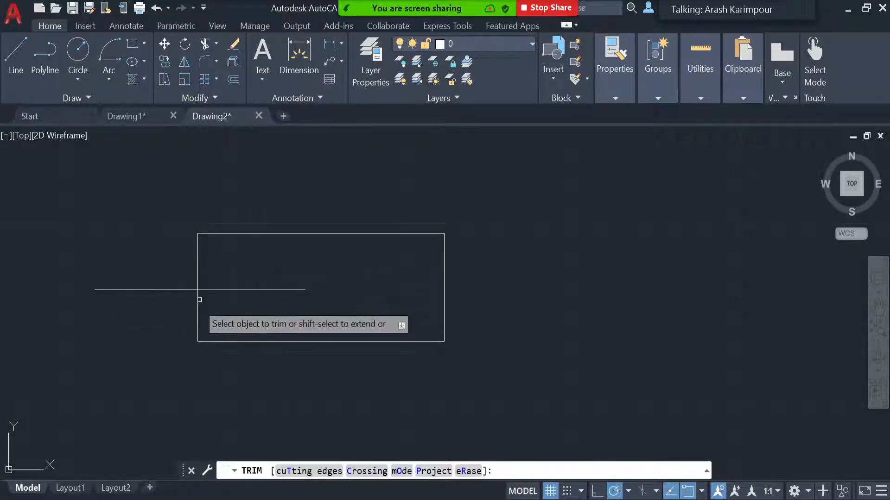
left_click(253, 290)
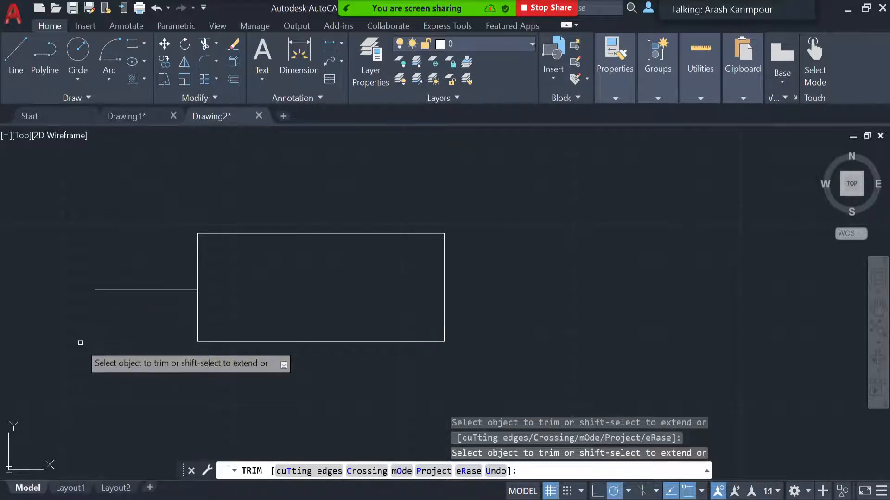
key("Return")
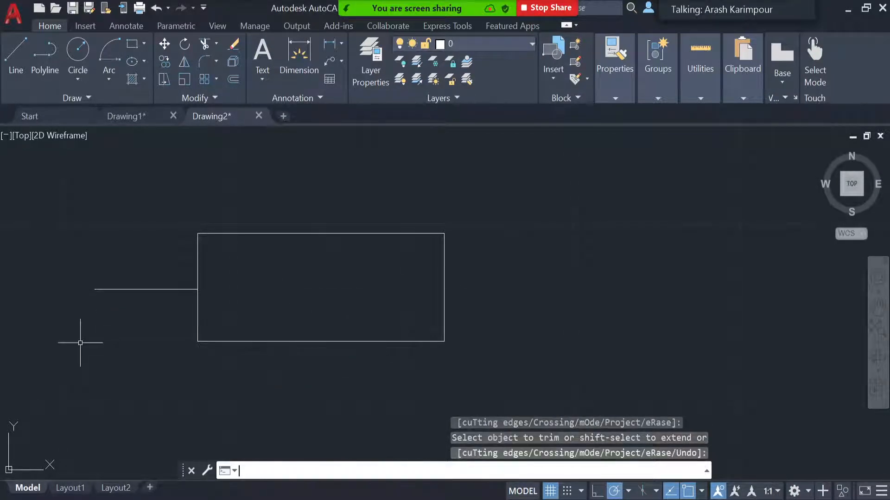
key("ctrl+z")
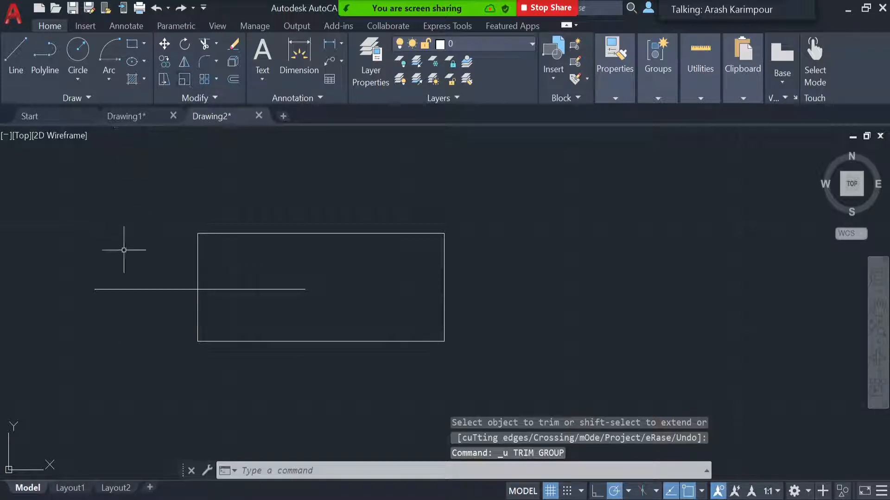
Step: Start a trim with the rectangle chosen as the cutting edge
left_click(205, 43)
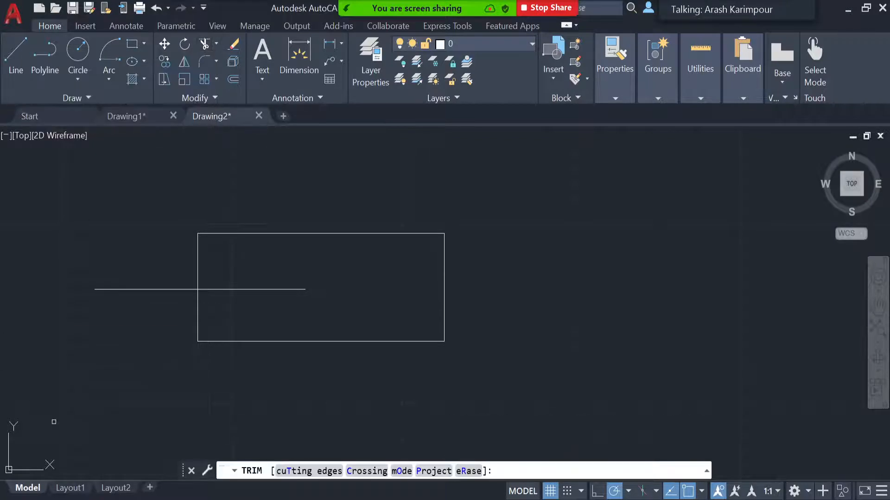
left_click(314, 471)
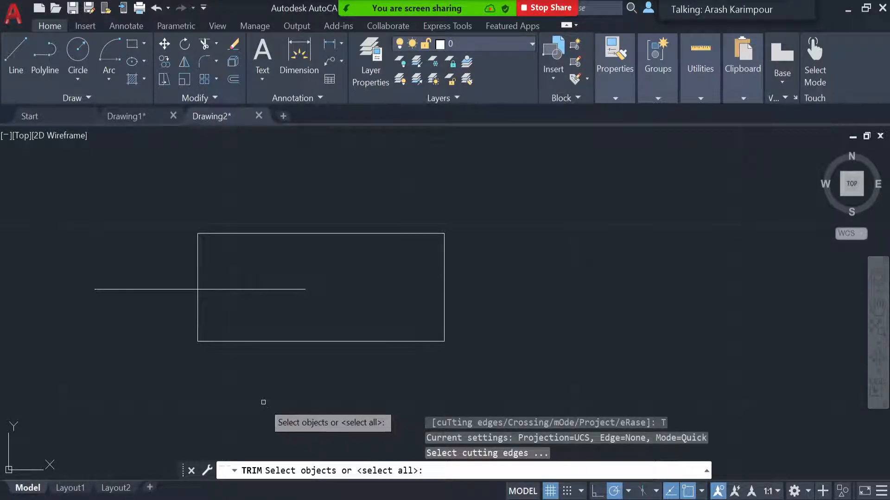
left_click(248, 341)
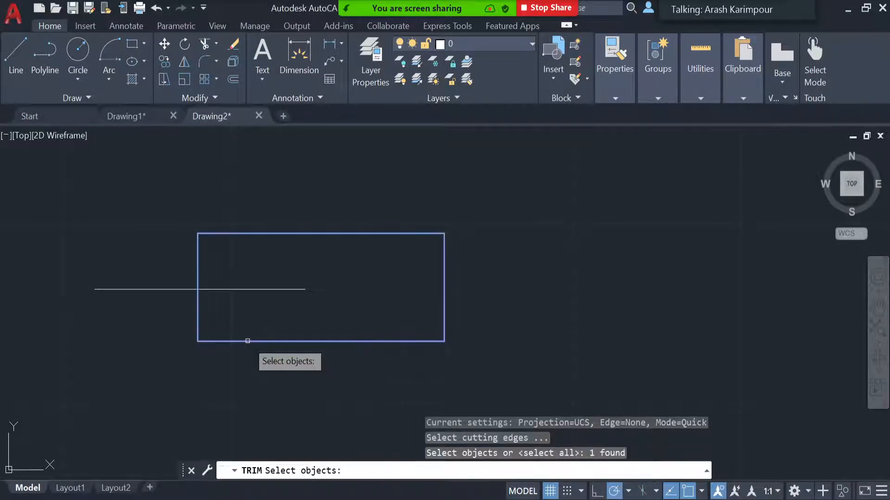
key("Return")
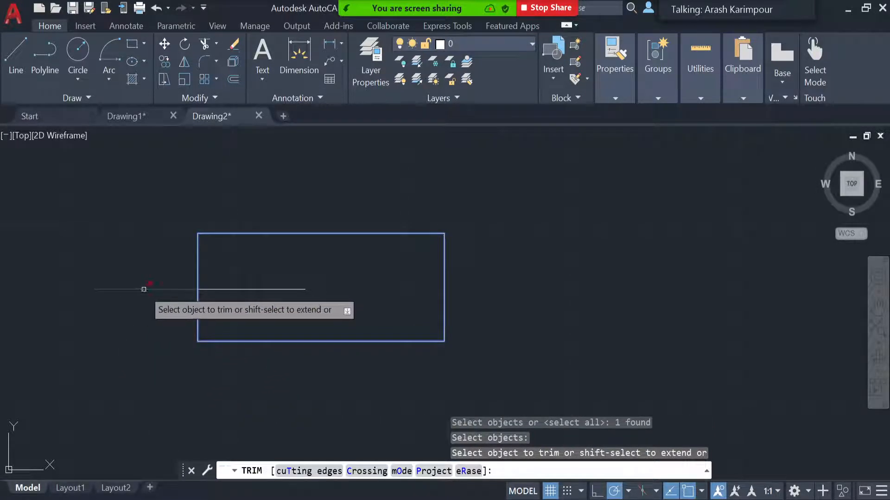
Step: Try trimming the line's inner part against the chosen cutting edge, and undo that trim
left_click(263, 290)
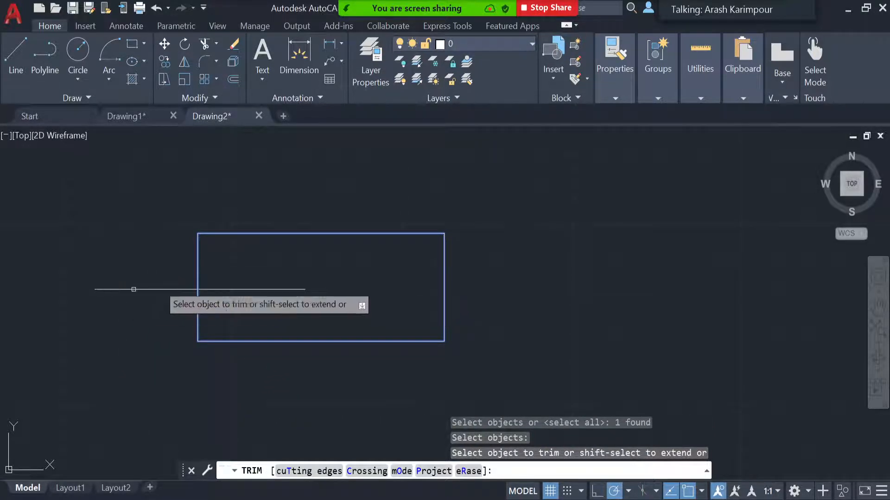
left_click(242, 290)
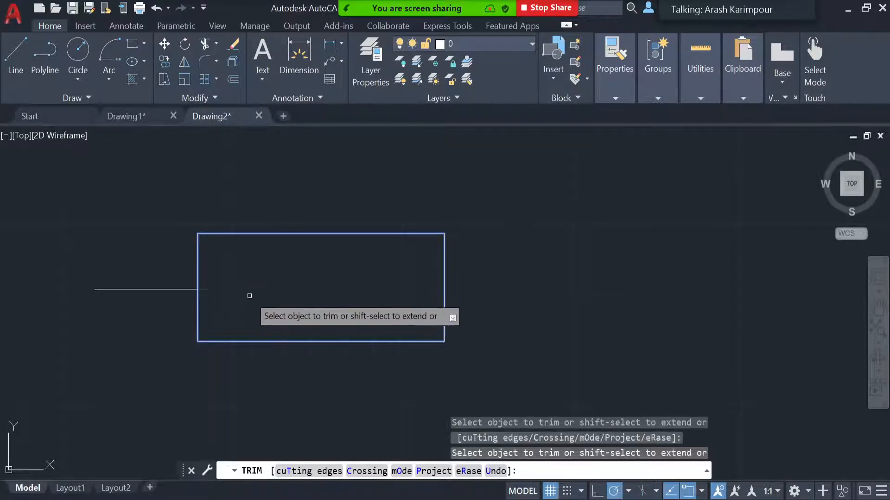
key("ctrl+z")
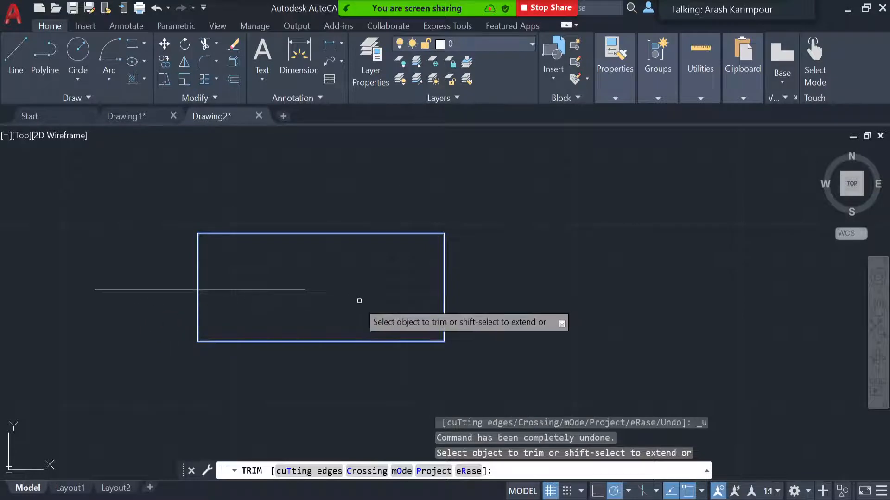
Step: Trim away the part of the horizontal line outside the rectangle's left edge
left_click(158, 289)
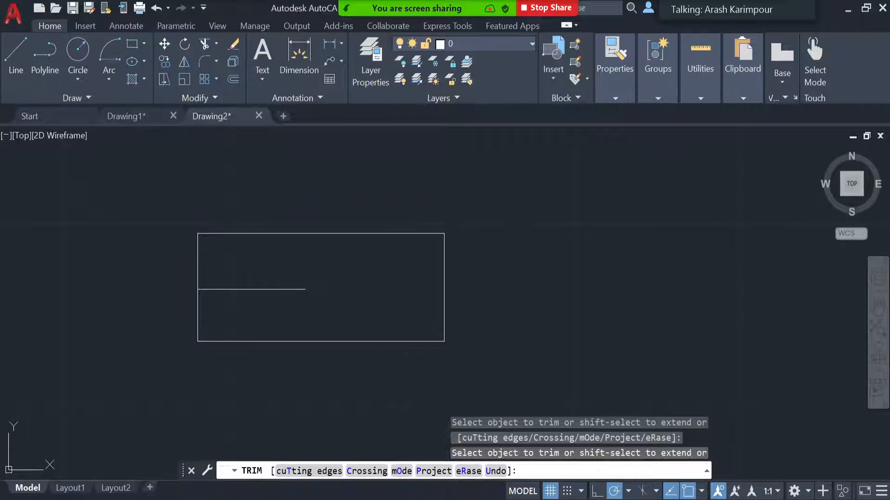
key("Escape")
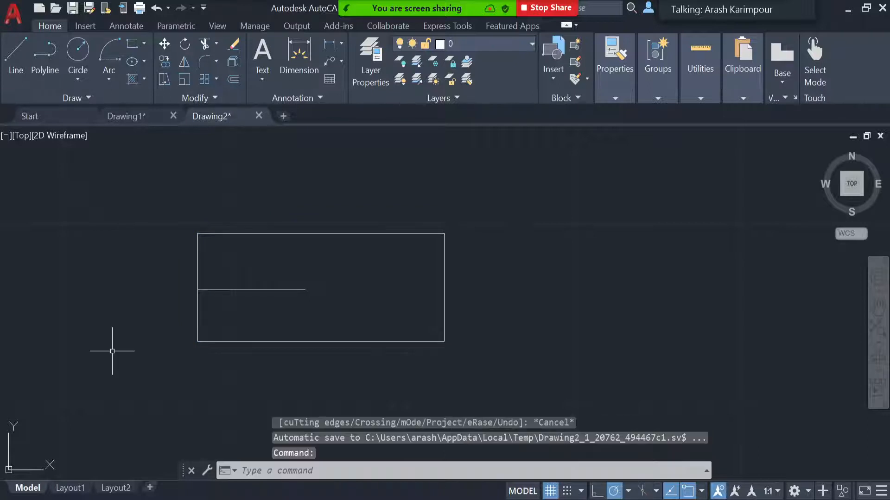
Step: Draw a diagonal line crossing the rectangle's bottom and right edges, with both ends outside it
left_click(16, 54)
left_click(331, 373)
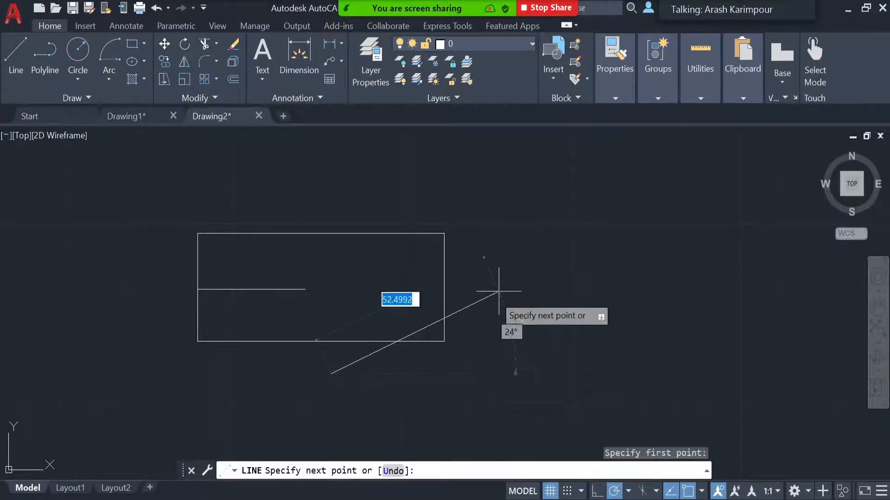
left_click(498, 256)
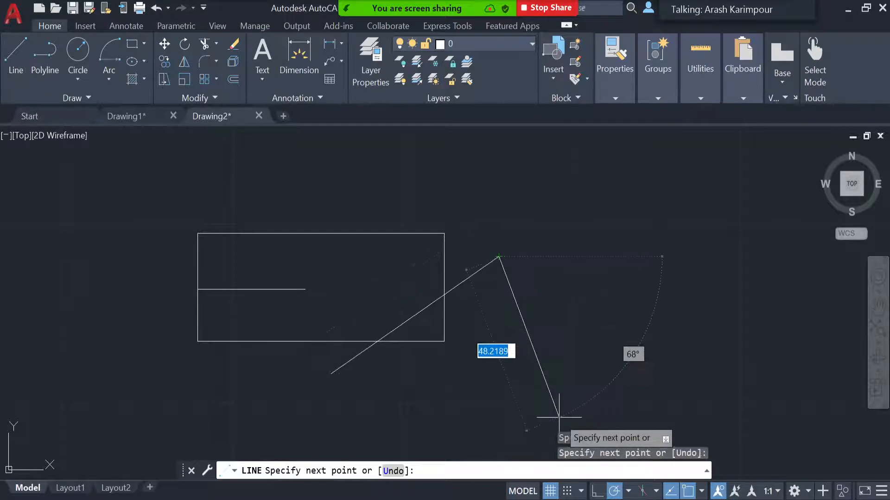
key("Escape")
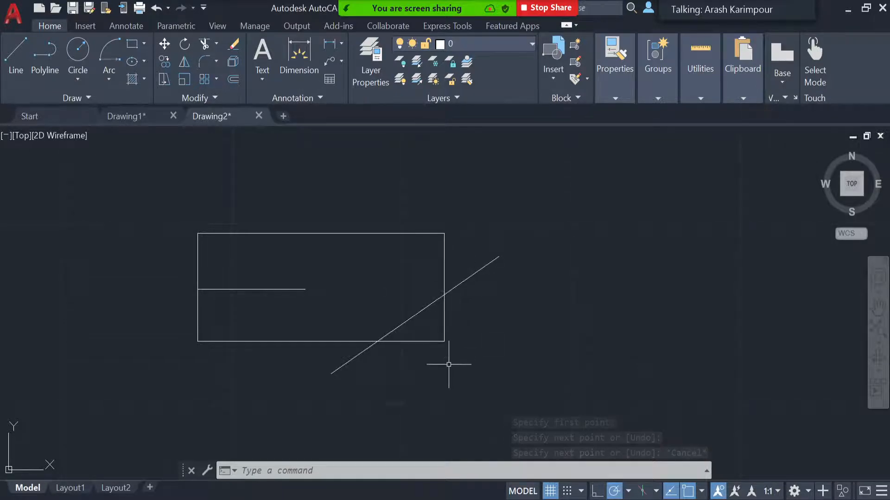
Step: Trim both ends of the diagonal line that stick out past the rectangle's right and bottom edges
left_click(204, 45)
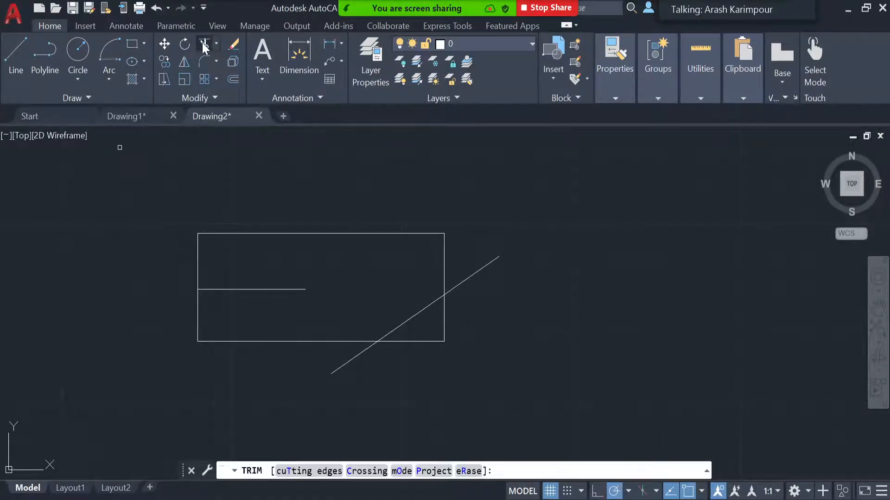
left_click(463, 279)
left_click(350, 361)
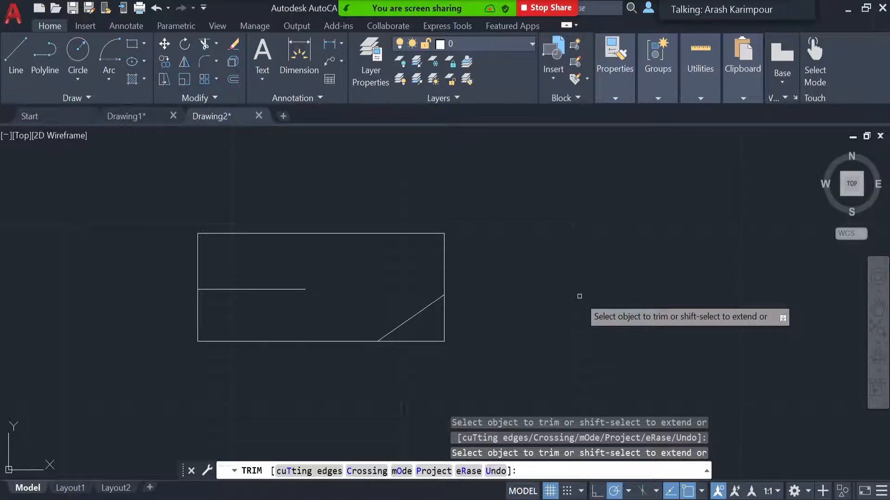
key("Escape")
Step: Draw a separate horizontal line about 60 units long to the right of the rectangle
left_click(216, 43)
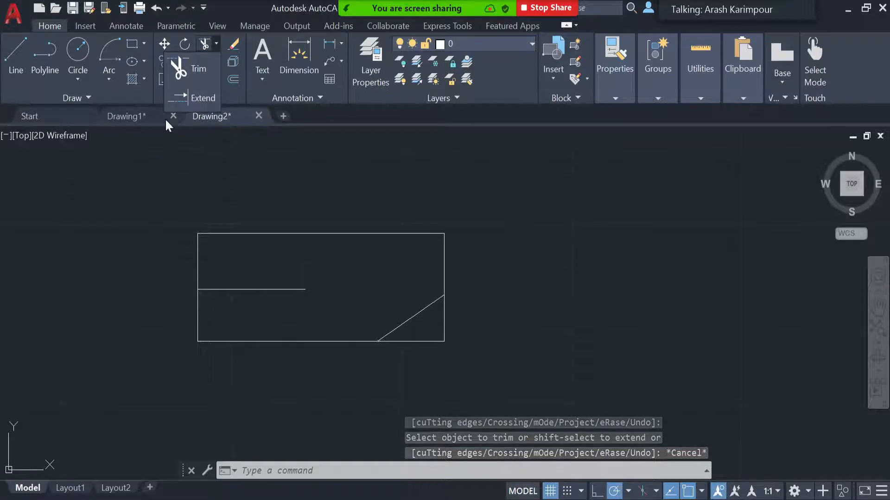
left_click(19, 55)
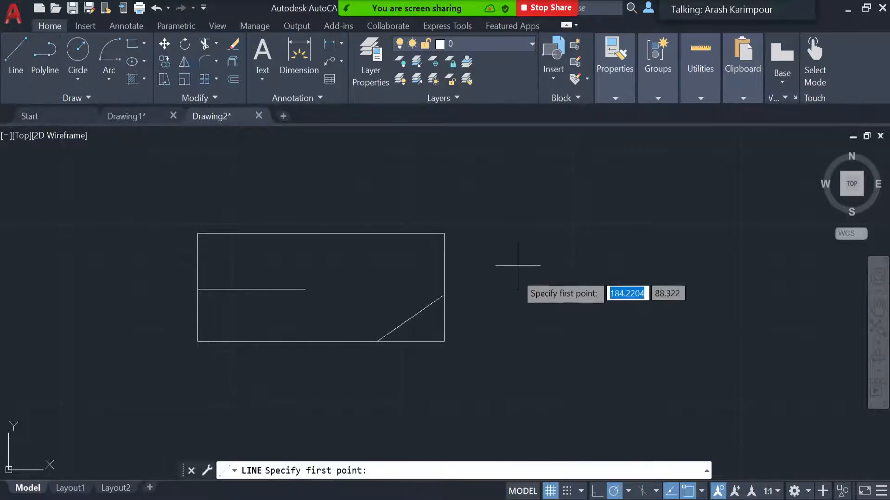
left_click(503, 274)
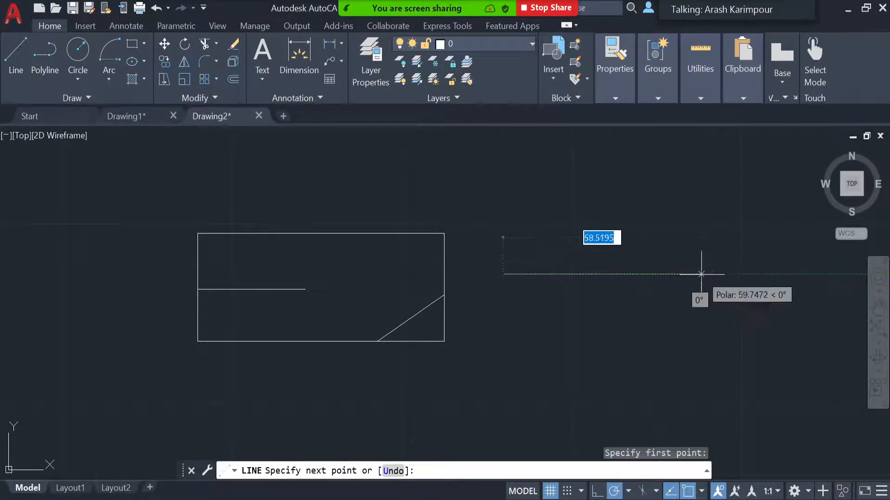
key("Return")
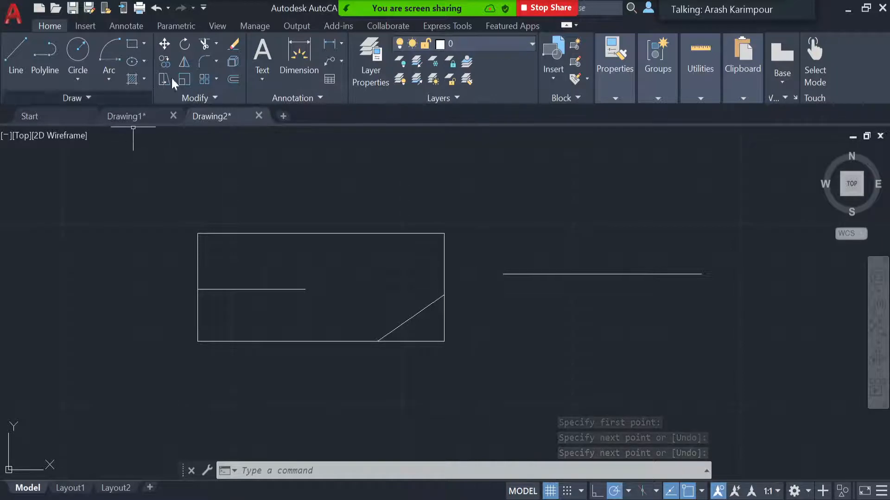
Step: Extend the left end of the separate horizontal line to the rectangle's right edge
left_click(216, 43)
left_click(194, 98)
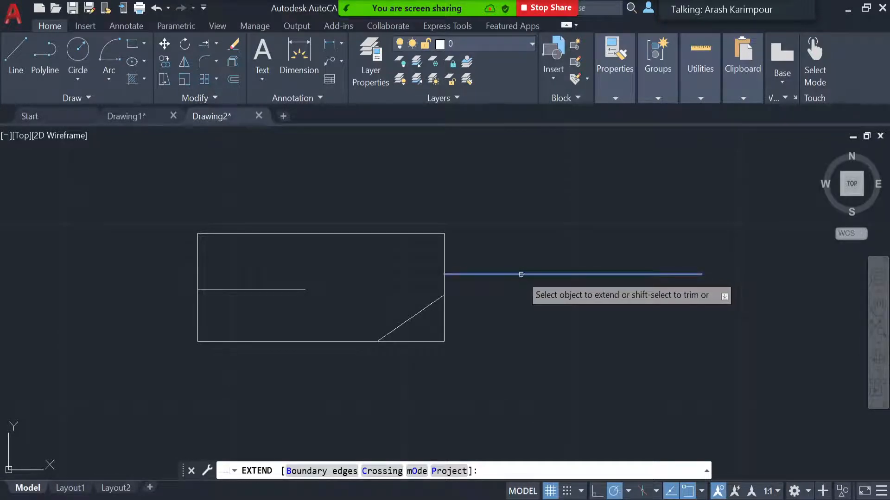
left_click(446, 275)
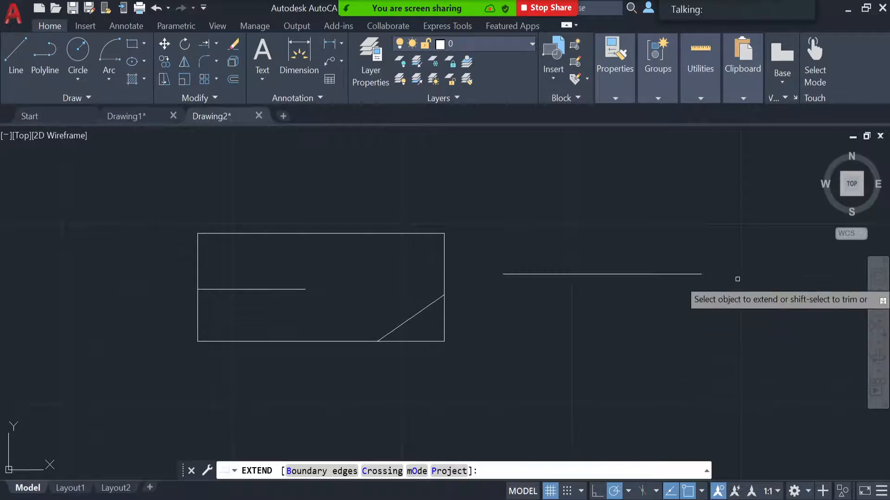
left_click(507, 275)
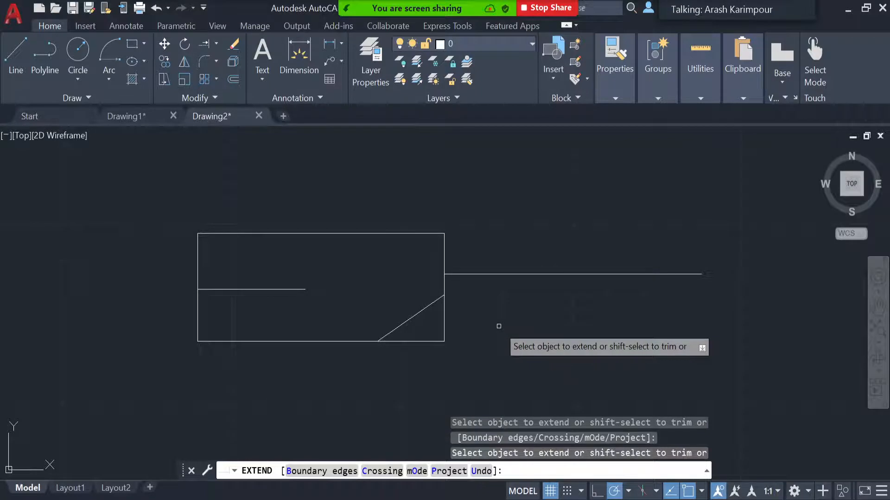
Step: Erase all objects in the drawing and draw a single steep slanted line
key("ctrl+a")
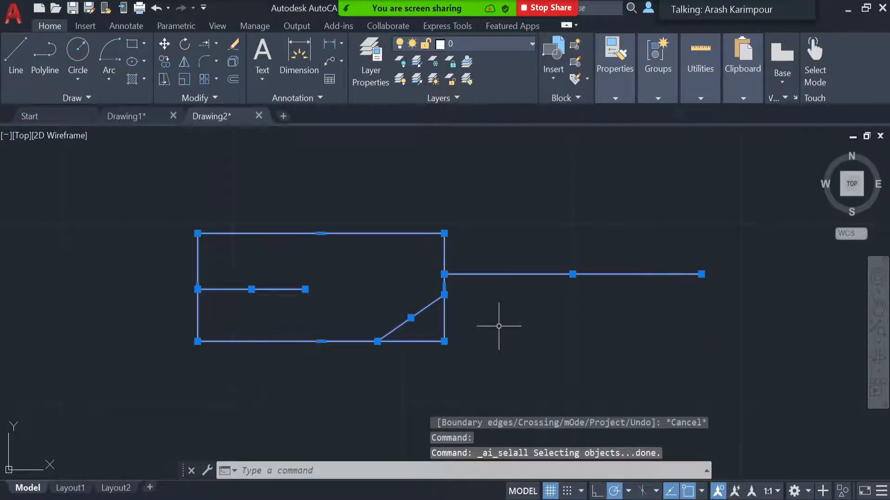
key("Delete")
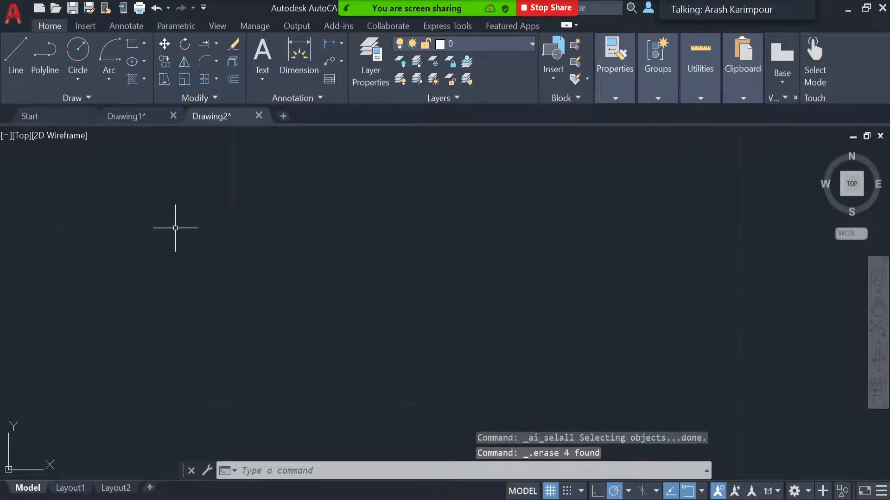
left_click(15, 51)
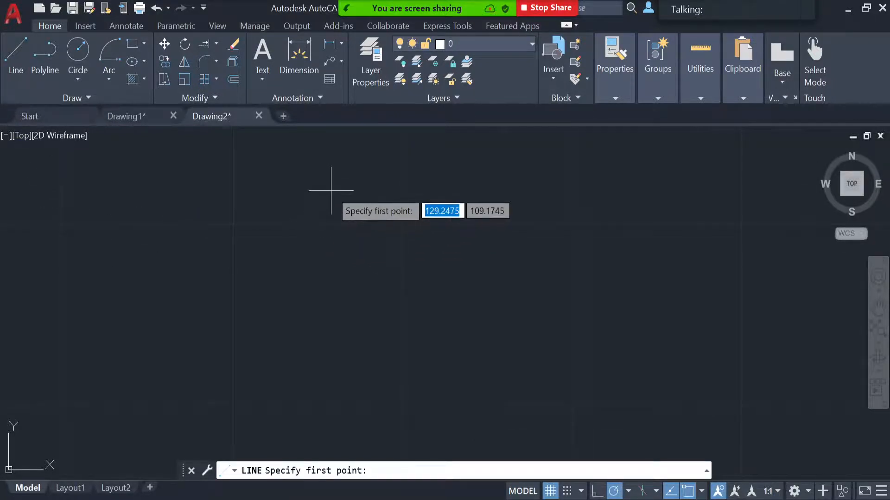
left_click(336, 190)
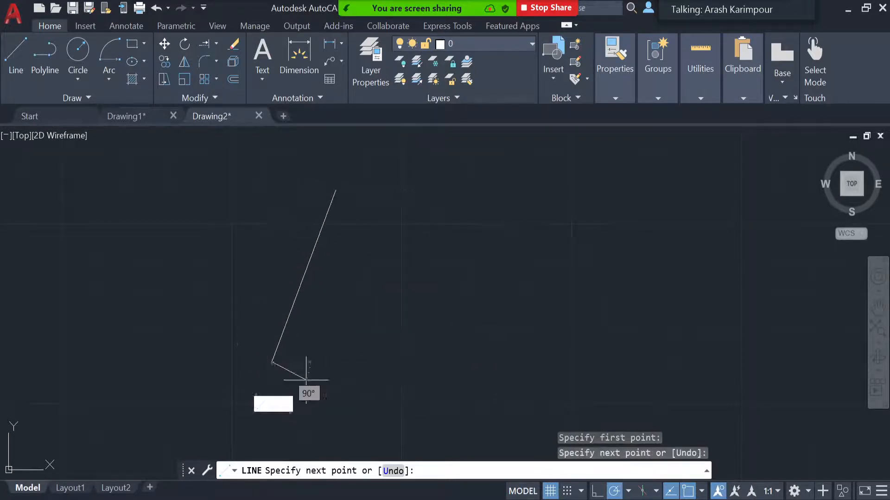
key("Return")
Step: Draw a second steep slanted line to the right of the first, running roughly parallel to it
left_click(18, 57)
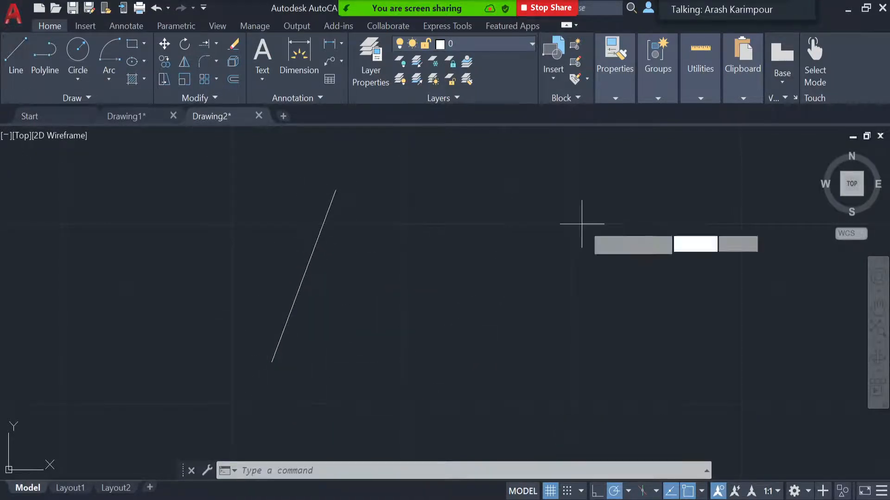
left_click(446, 190)
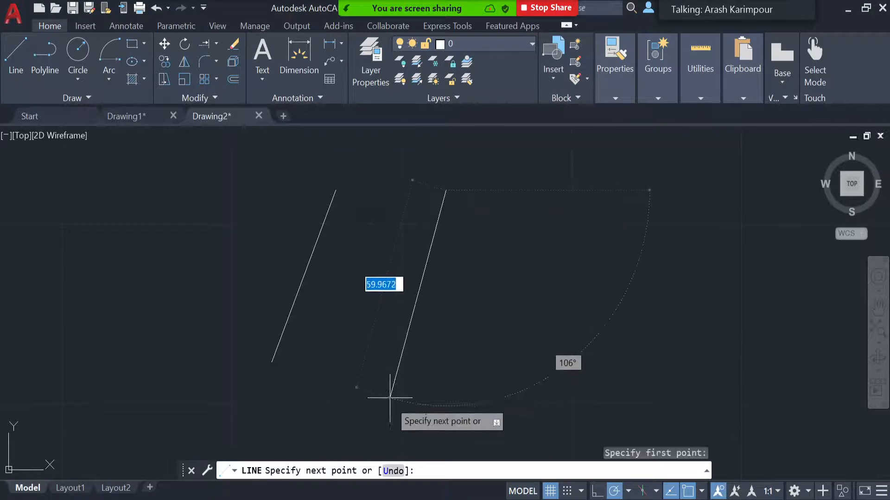
left_click(391, 370)
key("Return")
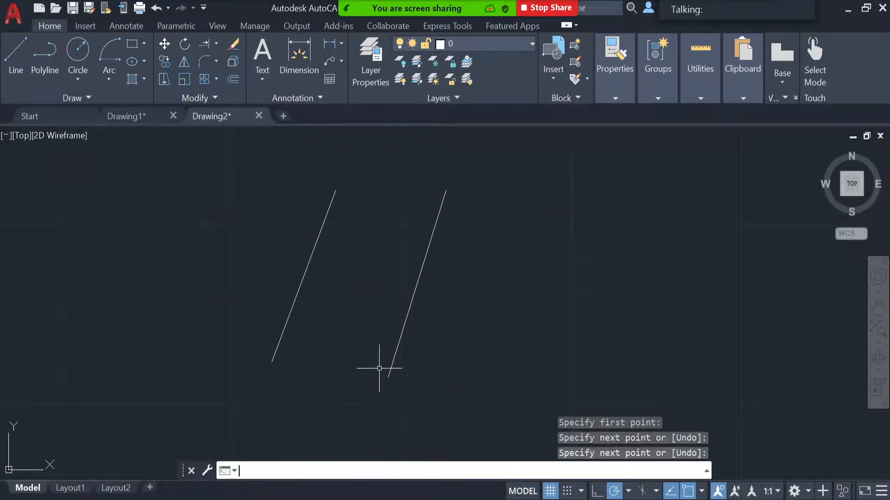
Step: Draw a long horizontal line across both slanted lines near their upper ends, overhanging them on each side
left_click(17, 55)
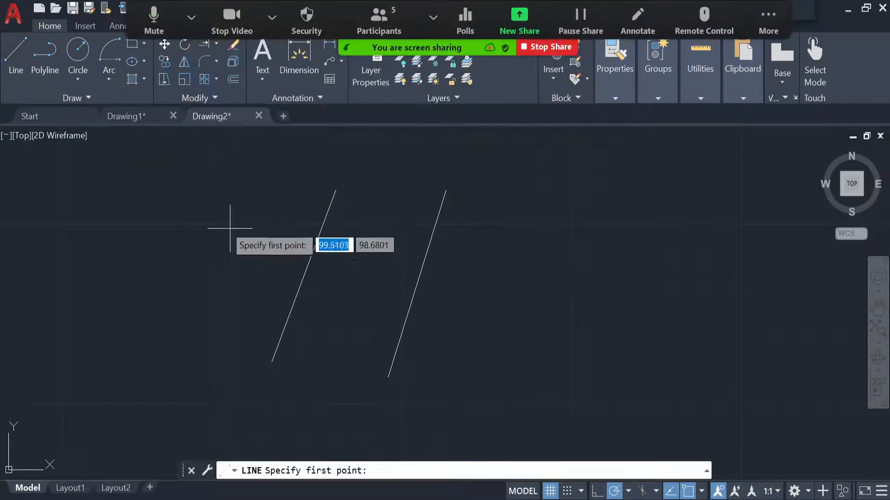
left_click(277, 210)
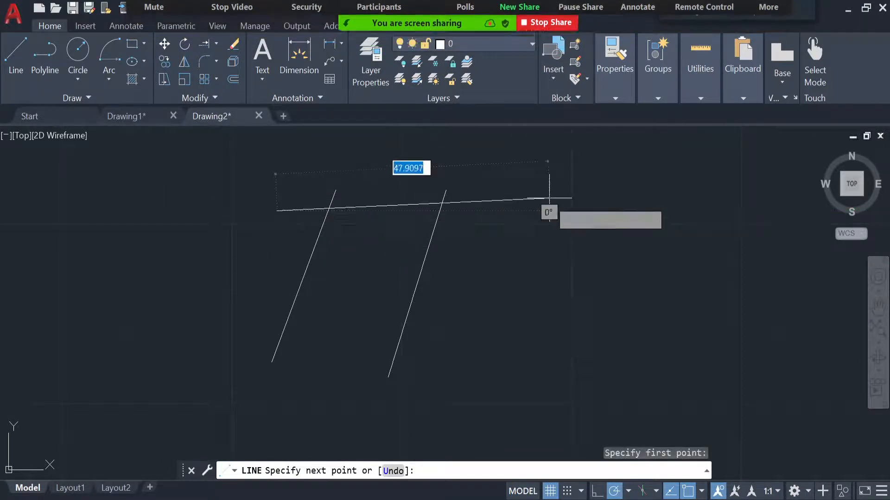
left_click(525, 211)
key("Escape")
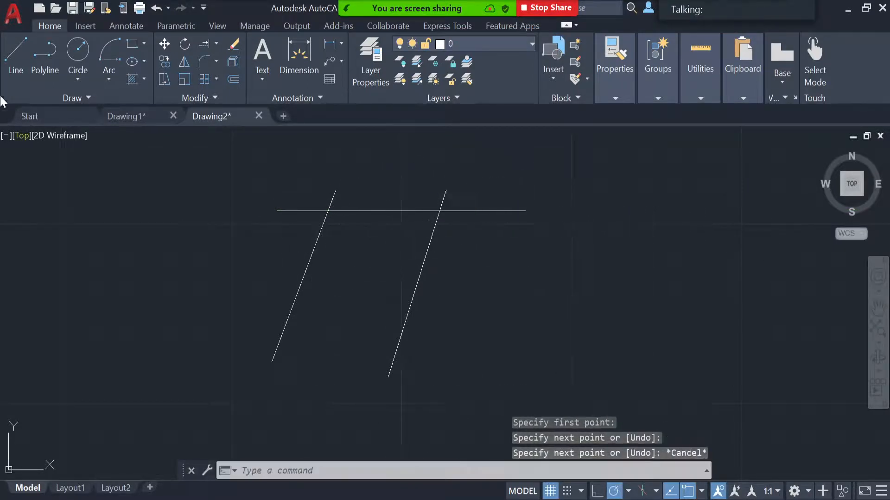
Step: Draw two short horizontal lines, one above the other, between the slanted lines without touching them
left_click(9, 55)
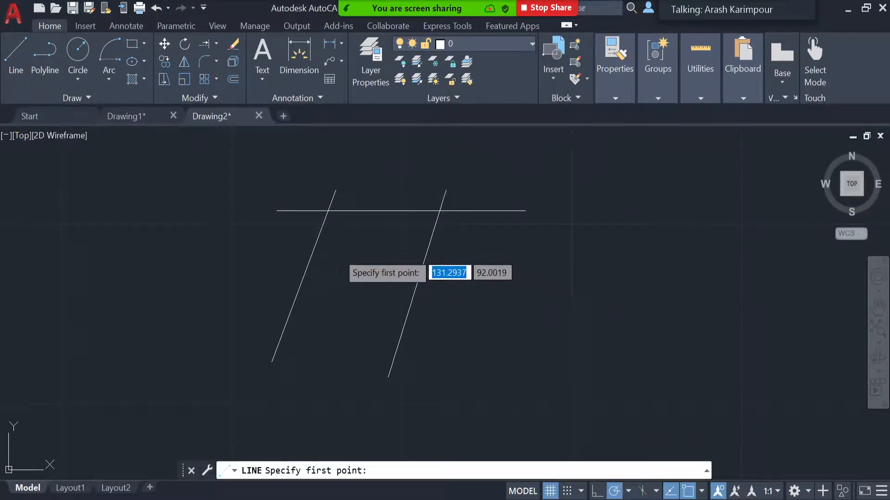
left_click(338, 253)
left_click(398, 252)
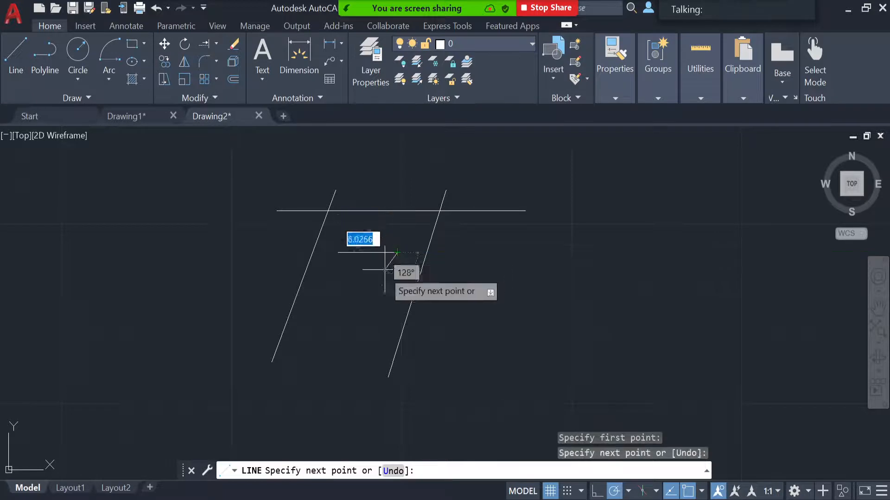
key("Return")
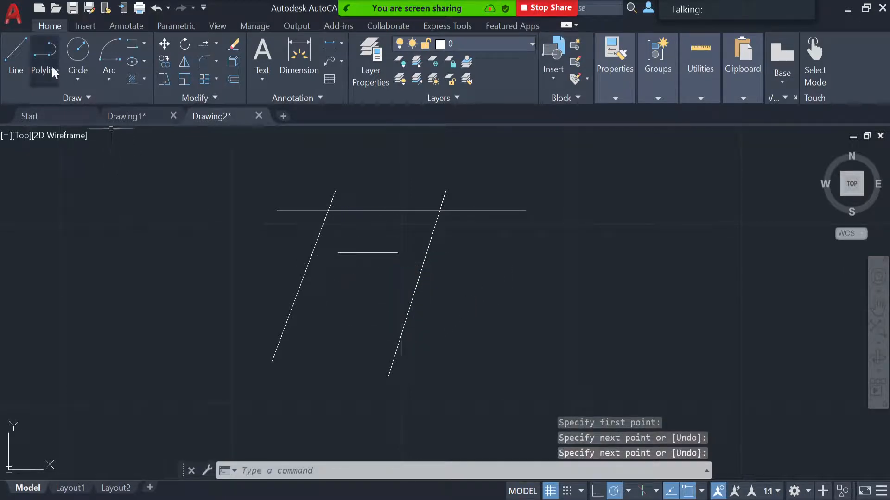
left_click(19, 56)
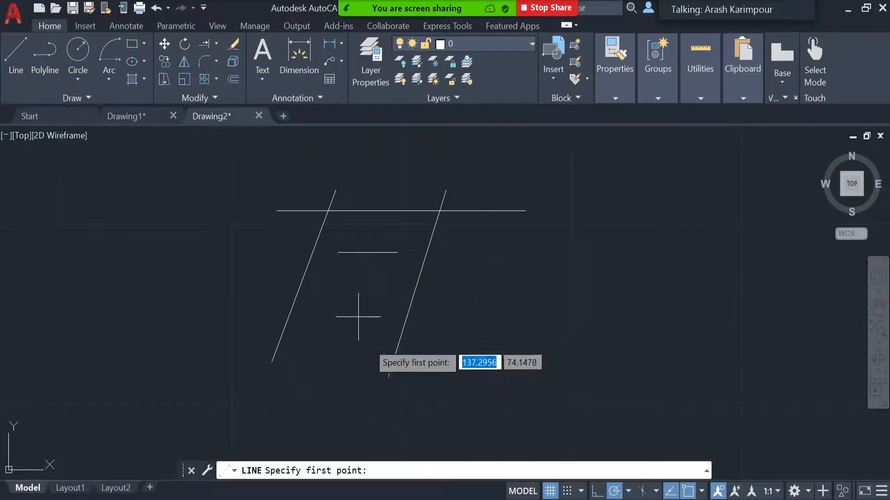
left_click(315, 302)
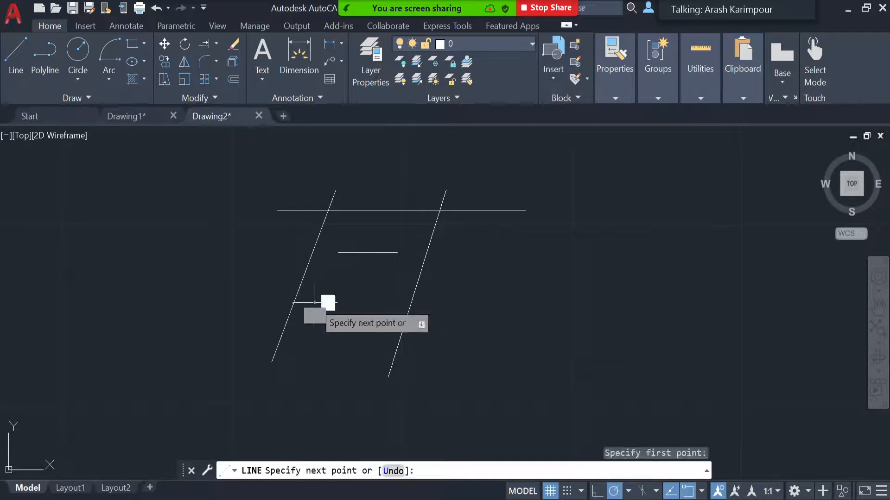
left_click(395, 303)
key("Return")
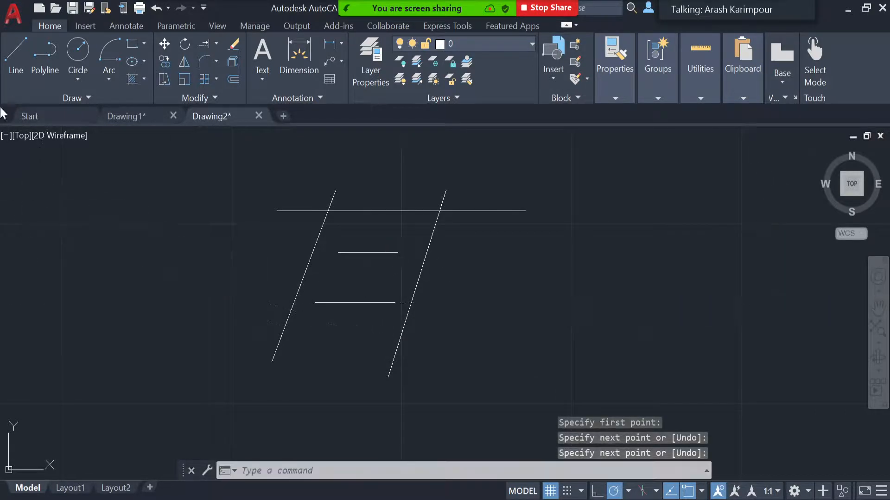
Step: Draw a long horizontal line across both slanted lines near their lower ends, overhanging them on each side
left_click(9, 67)
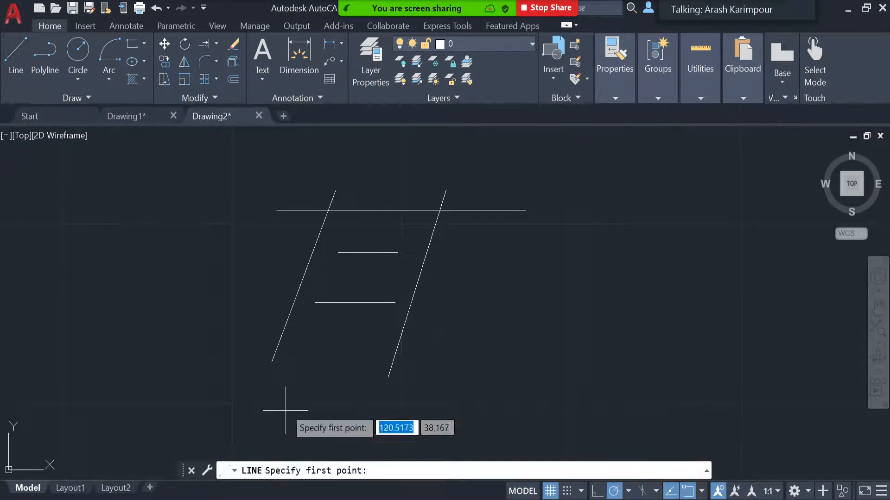
left_click(227, 334)
left_click(488, 335)
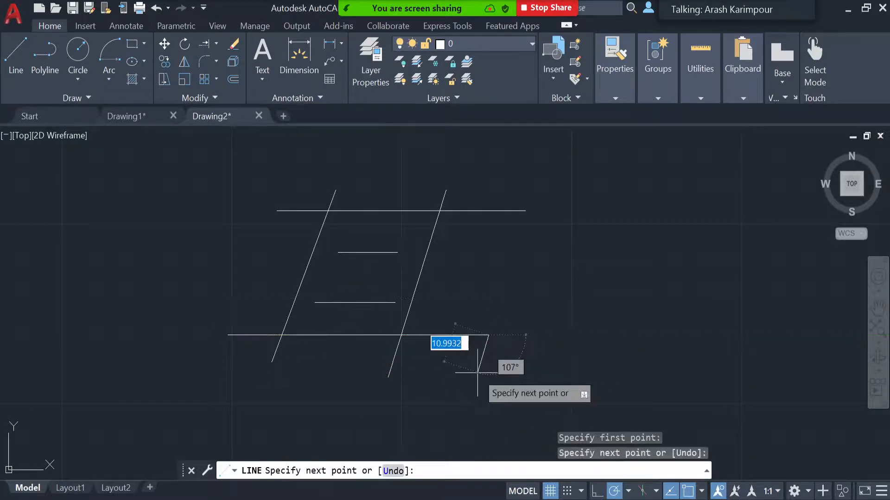
key("Return")
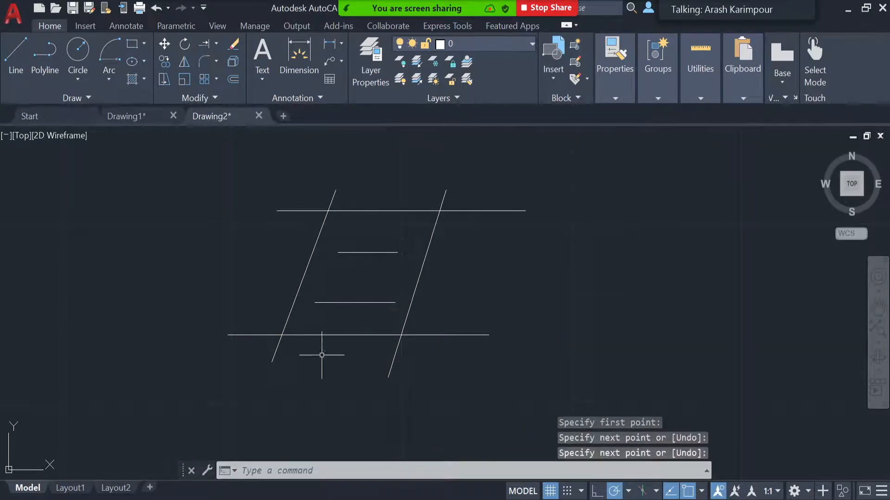
left_click(387, 208)
left_click(378, 246)
left_click(368, 253)
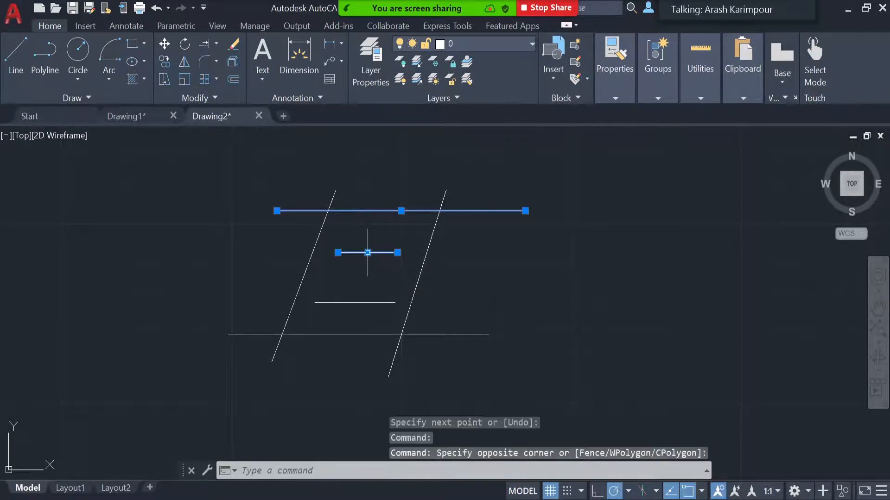
left_click(355, 304)
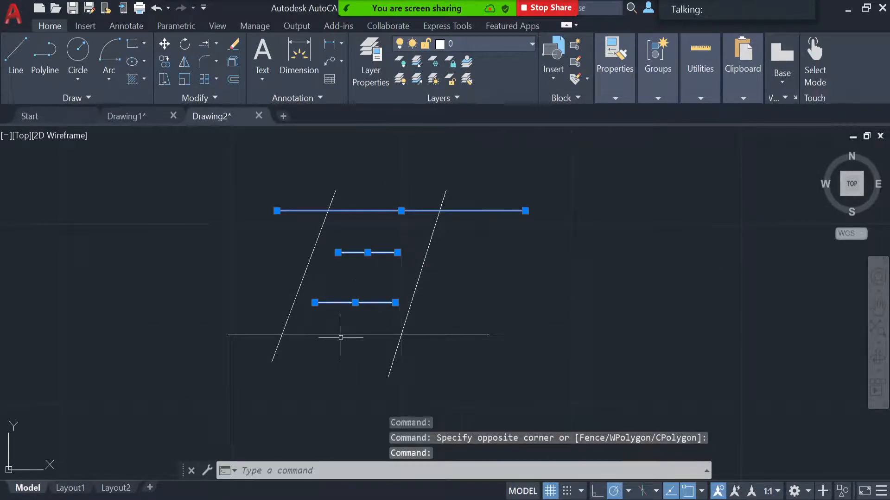
left_click(340, 337)
left_click(343, 322)
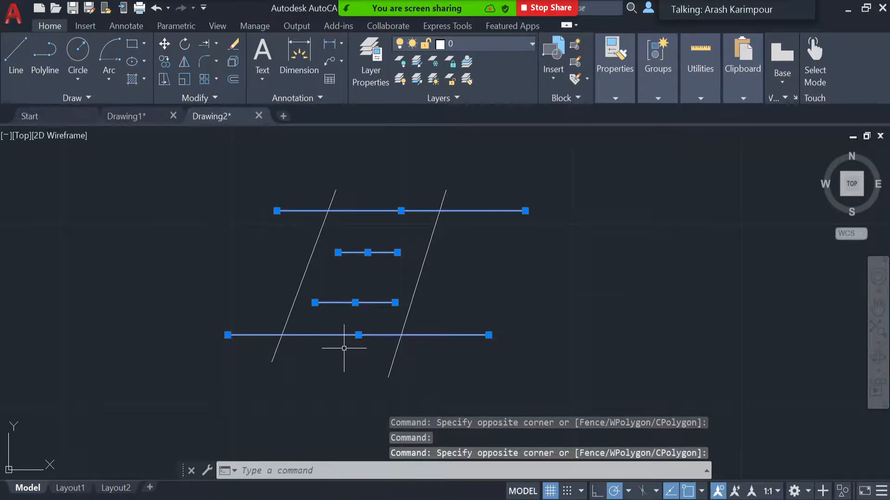
key("Escape")
key("Escape")
left_click(275, 352)
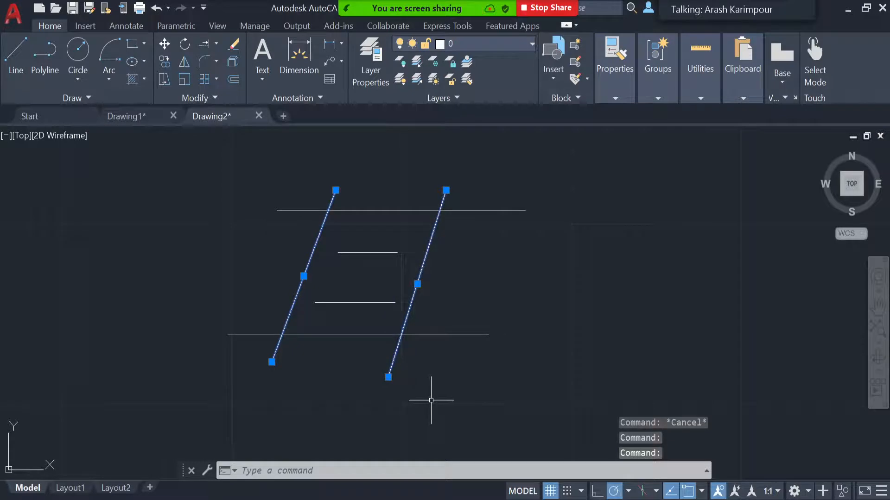
key("Escape")
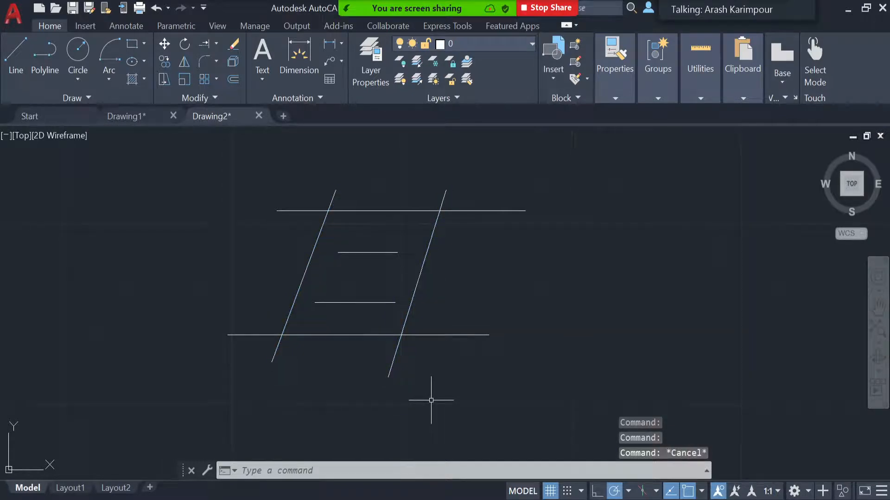
left_click(215, 43)
left_click(204, 69)
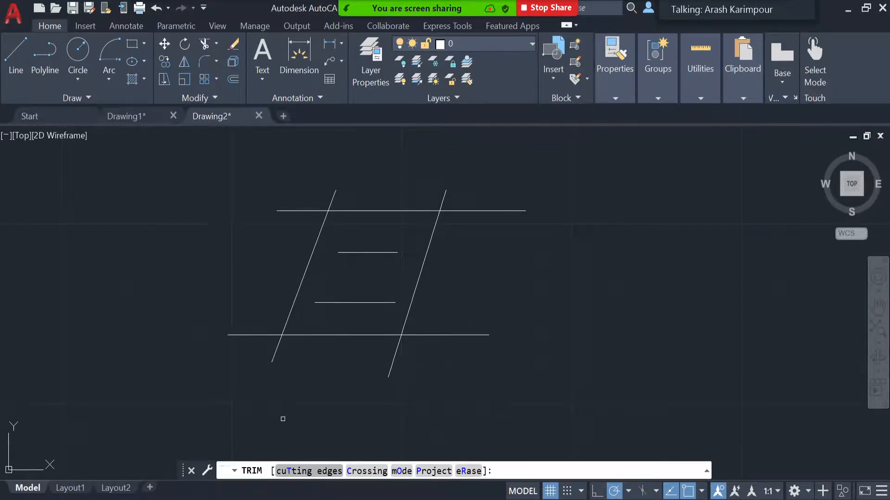
left_click(309, 471)
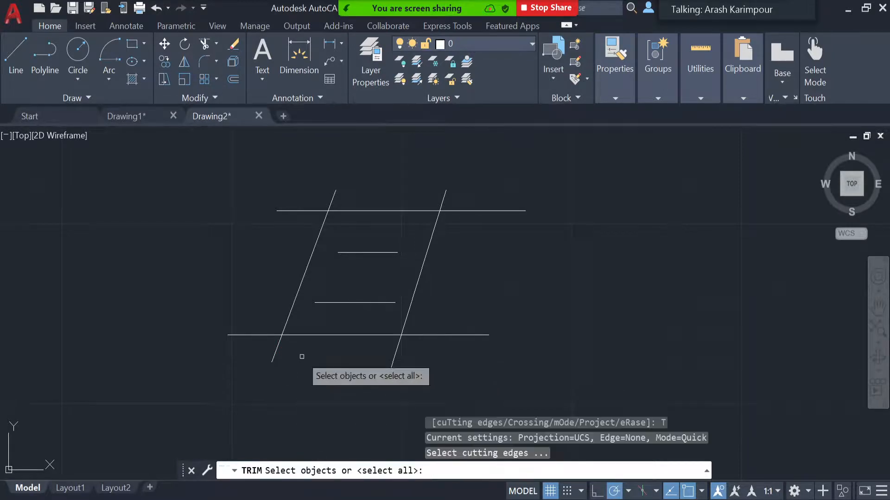
left_click(291, 310)
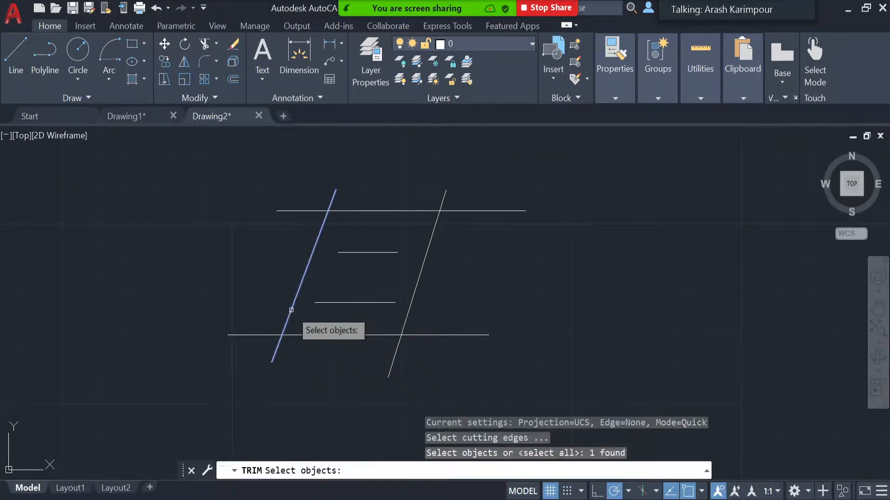
left_click(413, 310)
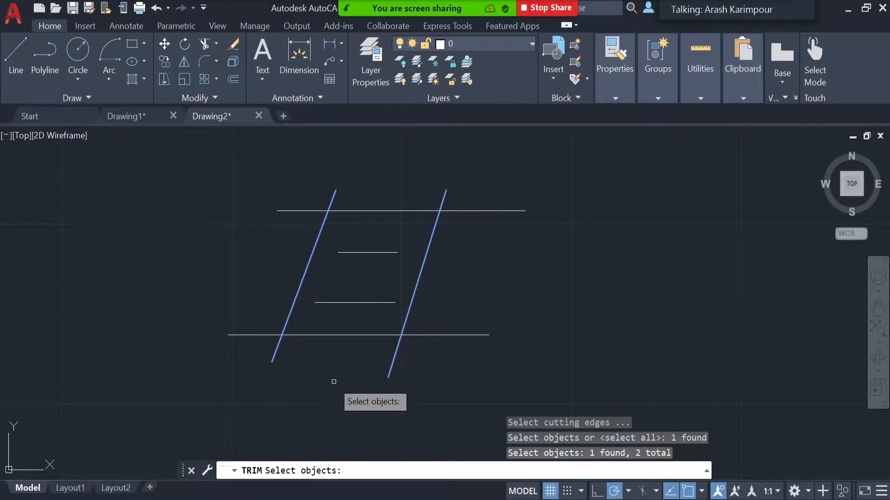
key("Return")
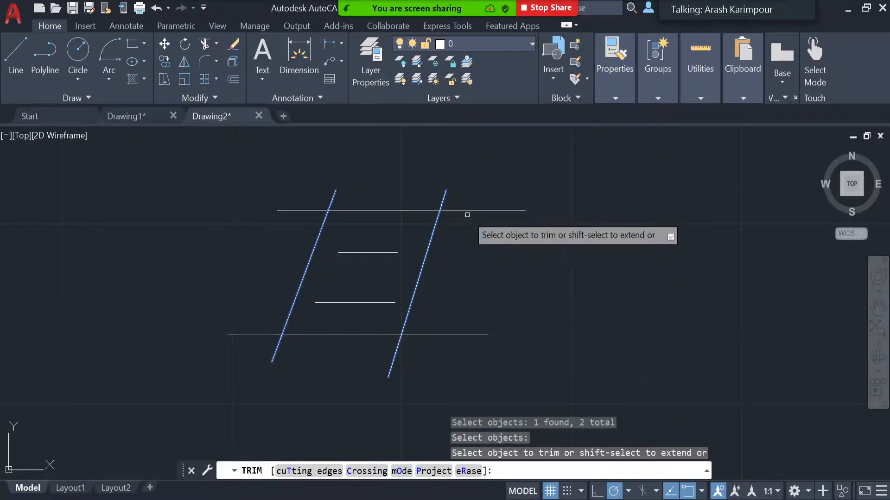
key("Escape")
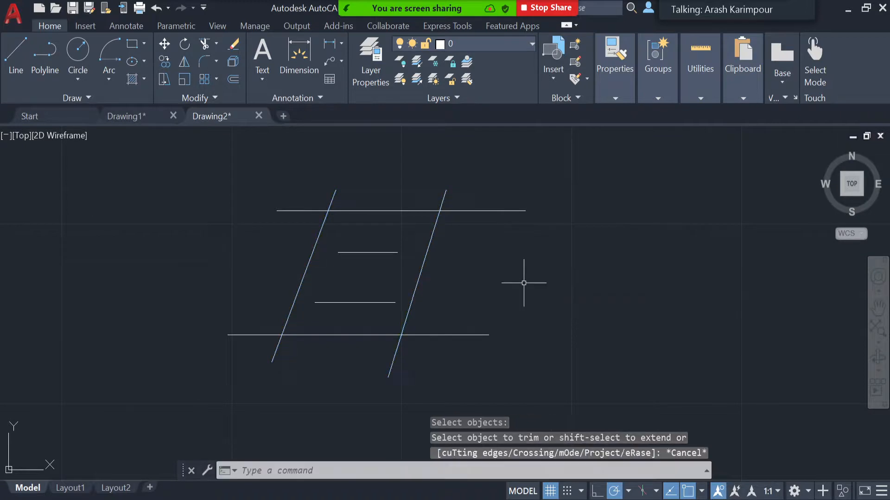
Step: Trim the overhanging ends of the upper and lower long horizontal lines outside the two slanted lines
left_click(204, 45)
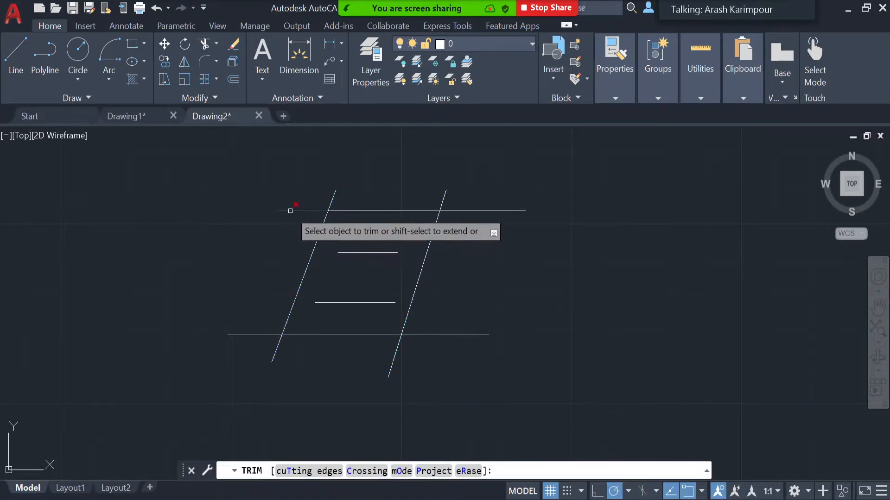
left_click(290, 211)
left_click(243, 335)
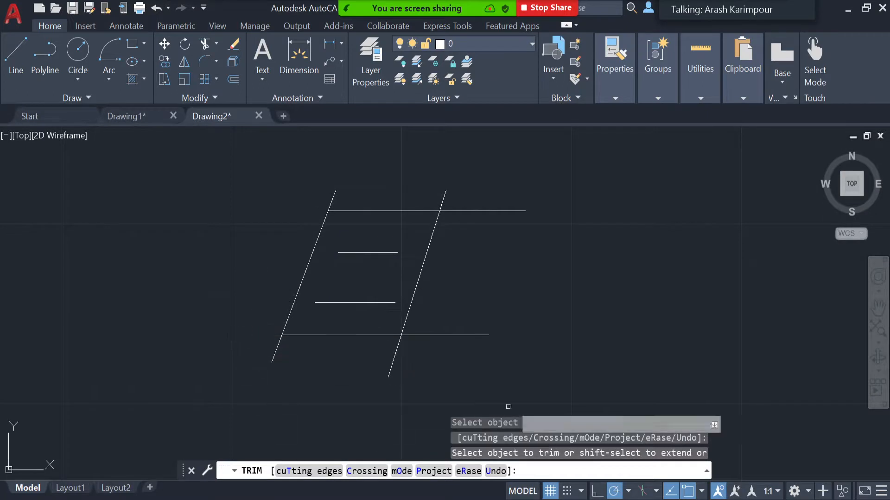
left_click(468, 335)
left_click(484, 211)
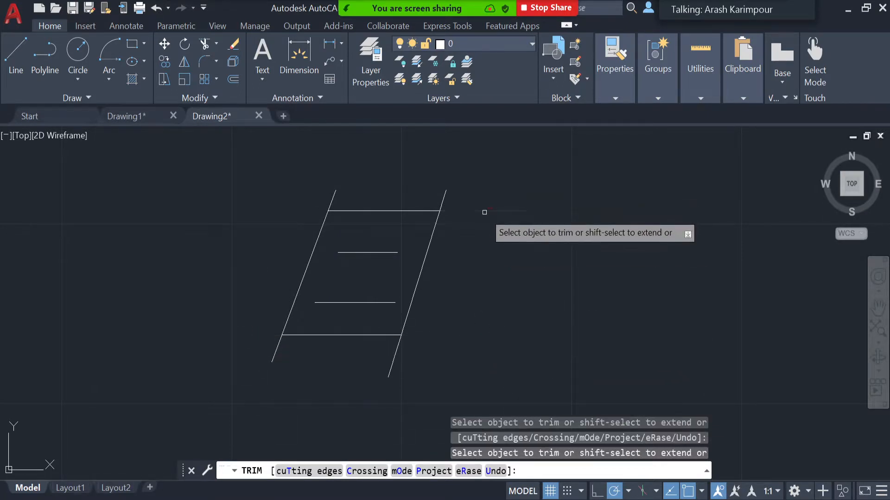
key("Return")
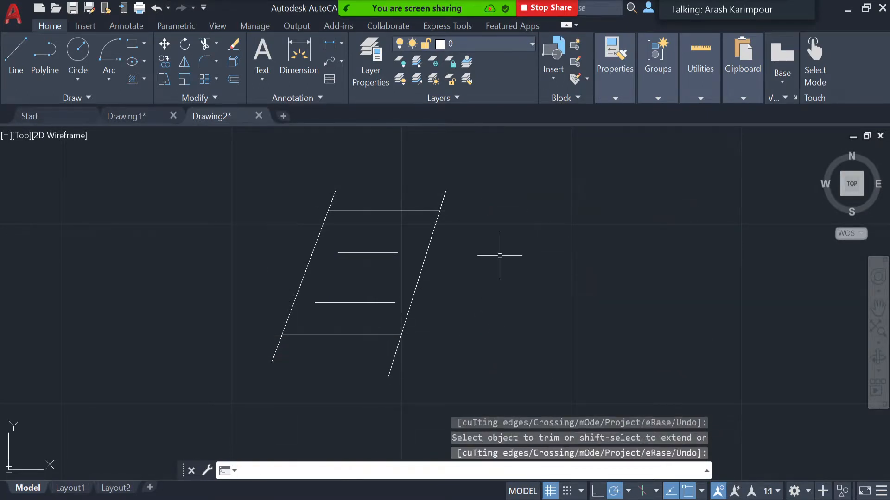
Step: Extend both ends of the two short horizontal lines to the slanted lines
left_click(216, 43)
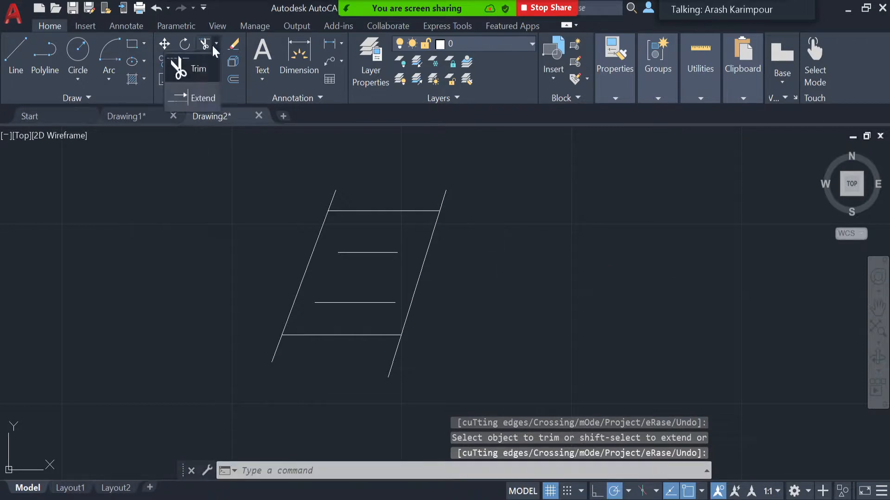
left_click(191, 98)
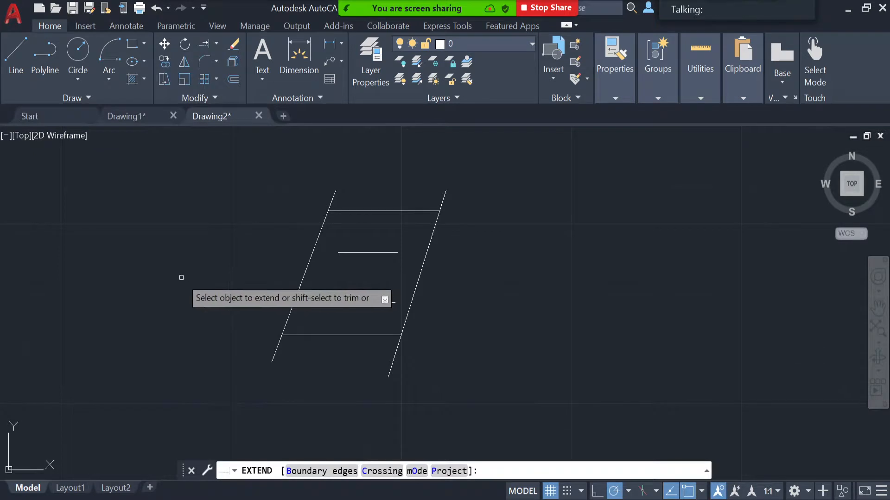
left_click(342, 252)
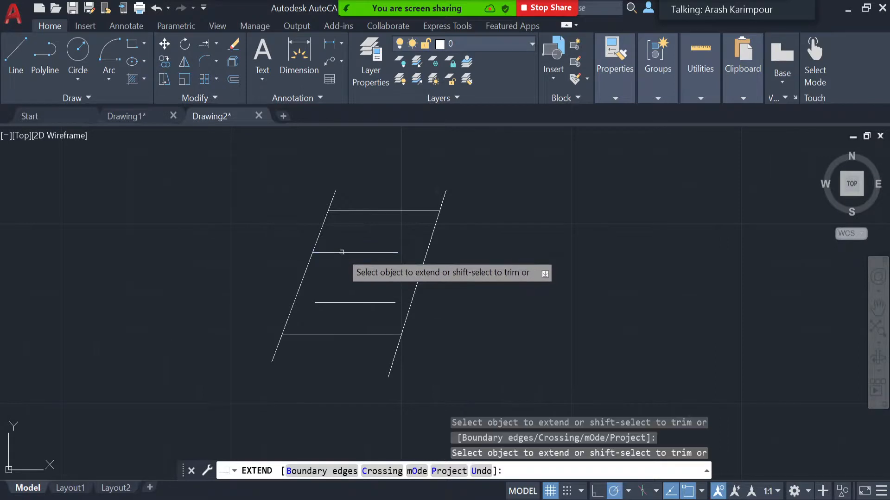
left_click(393, 253)
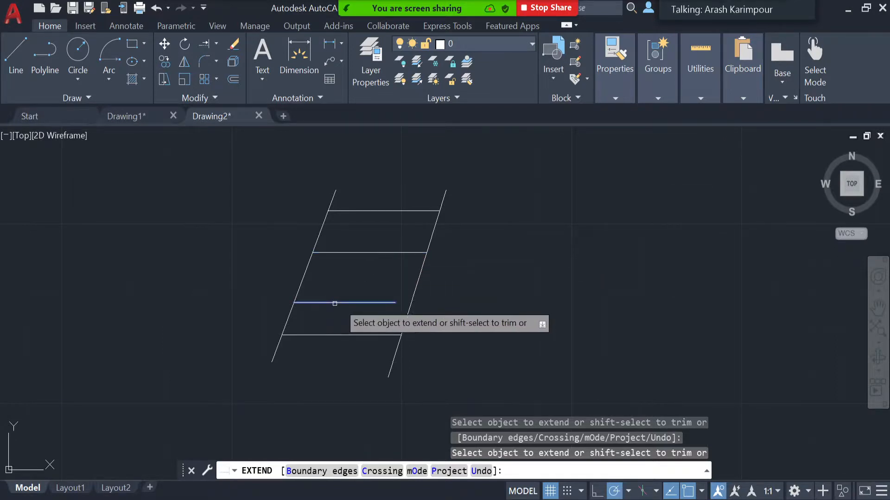
left_click(390, 302)
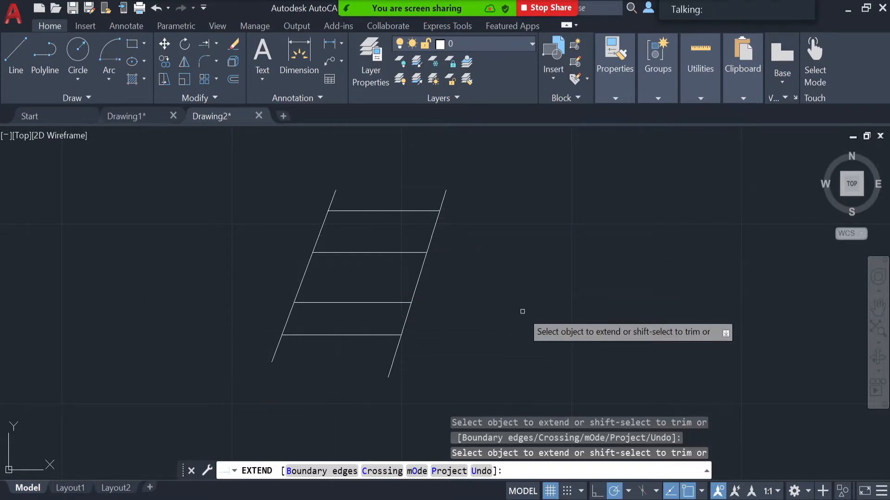
key("Return")
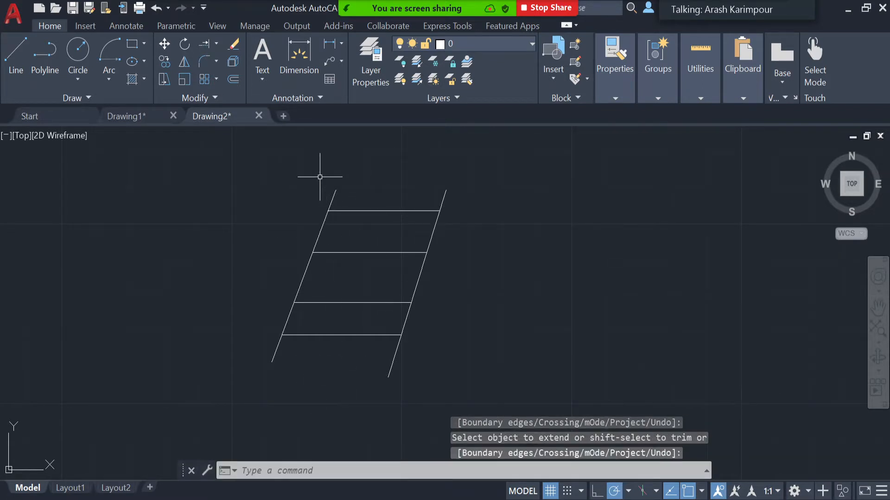
left_click(276, 349)
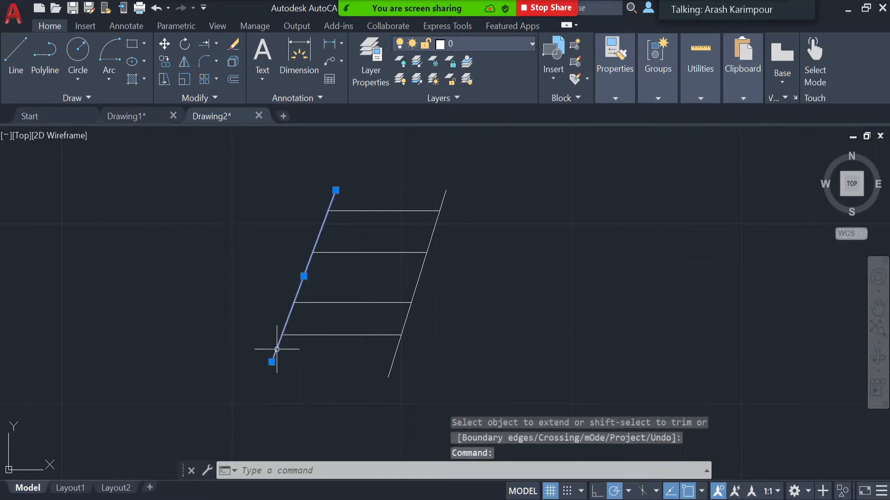
left_click(393, 358)
key("Escape")
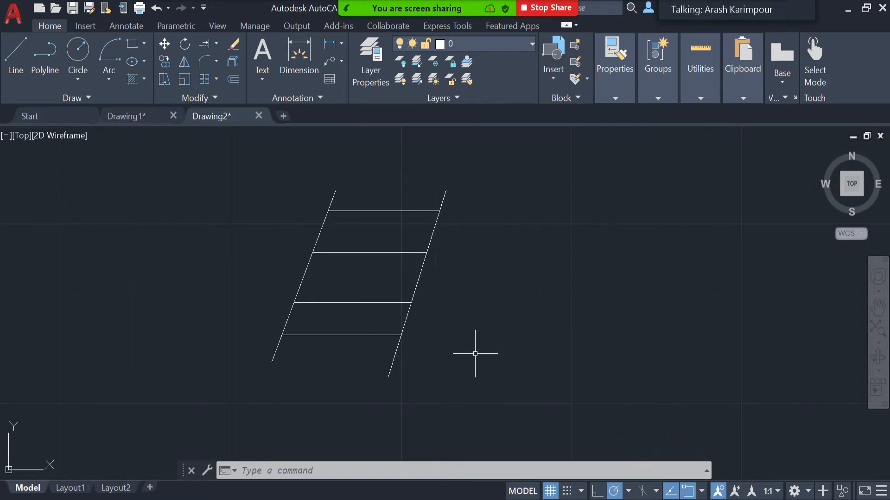
Step: Start the Trim command on the ladder-shaped figure
left_click(216, 41)
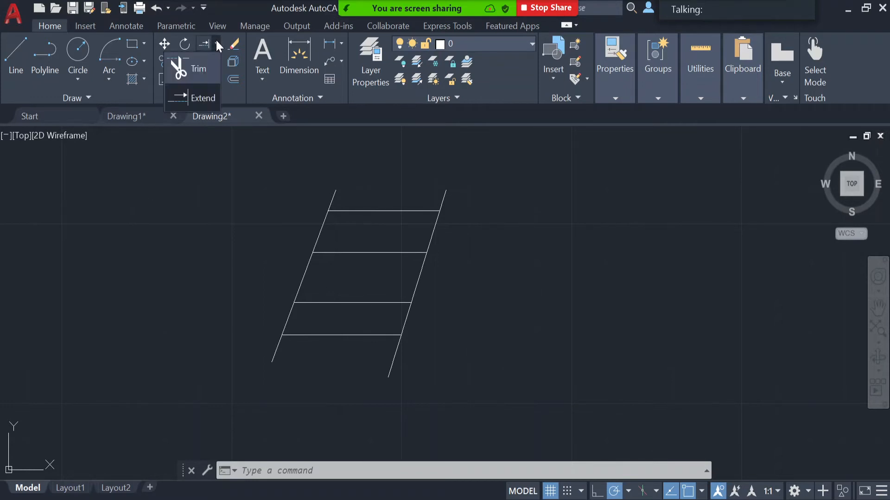
left_click(200, 70)
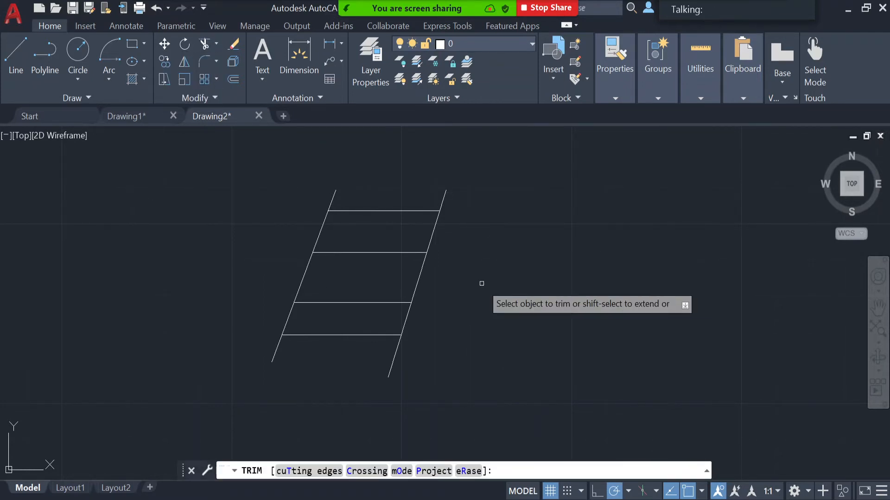